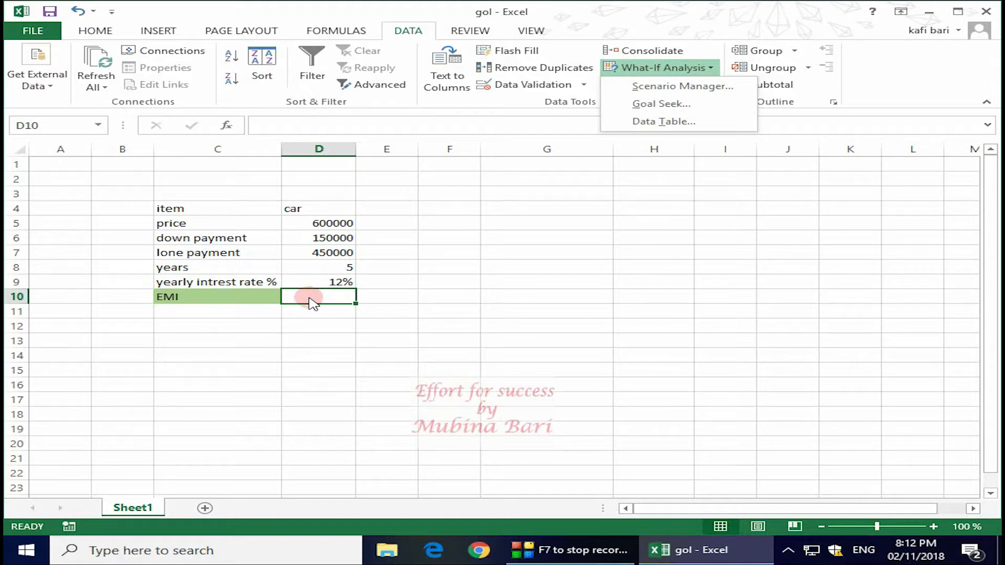
- Enter the formula =PMT(D9/12,D8*12,D7) in D10 to calculate the car loan's EMI
click(310, 299)
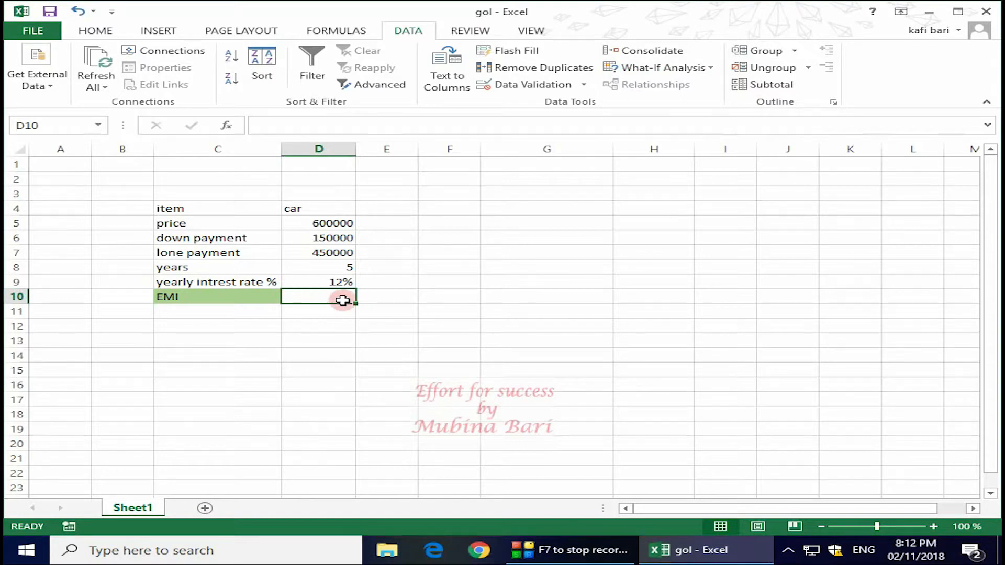
text(=)
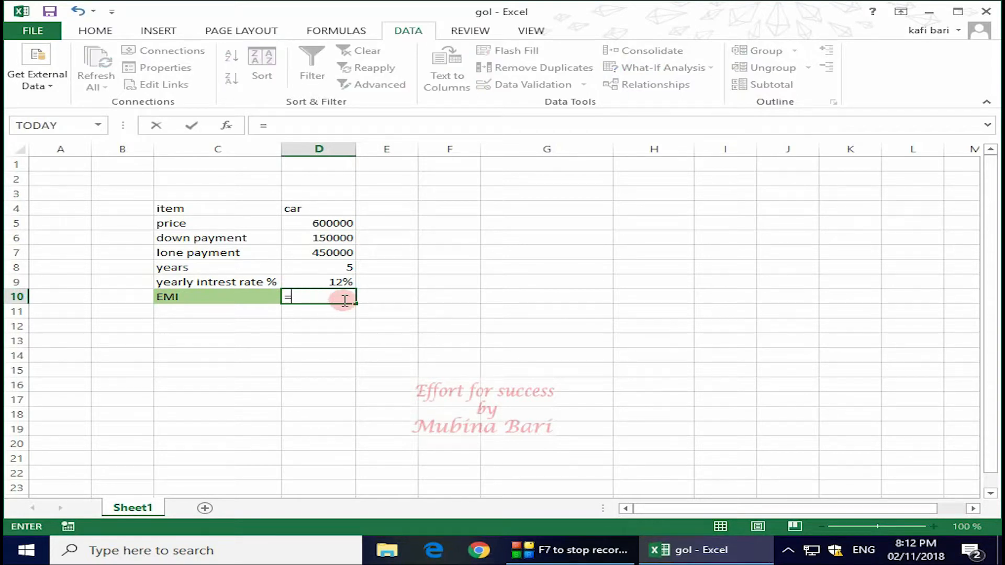
text(pmt)
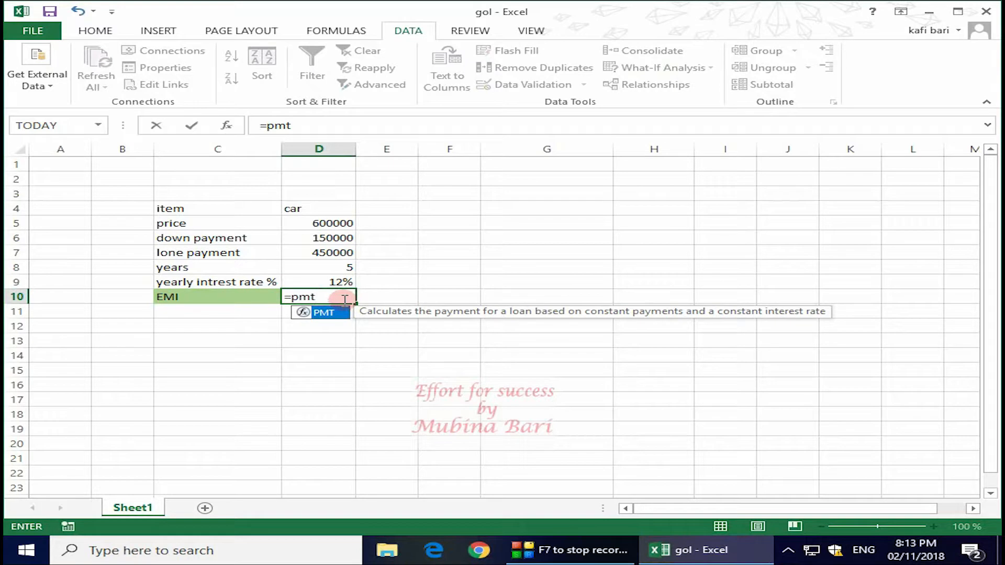
text(()
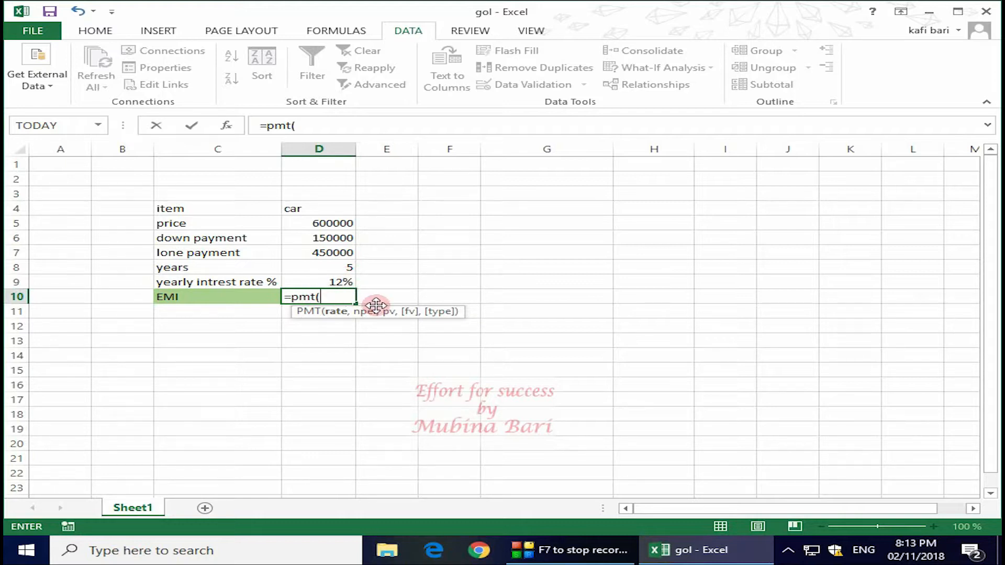
click(348, 279)
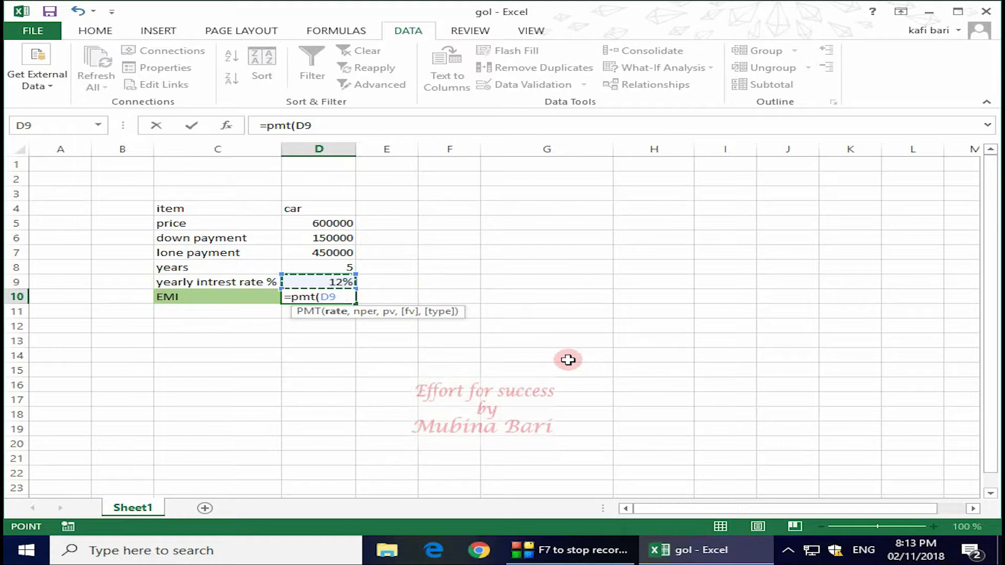
text(/12)
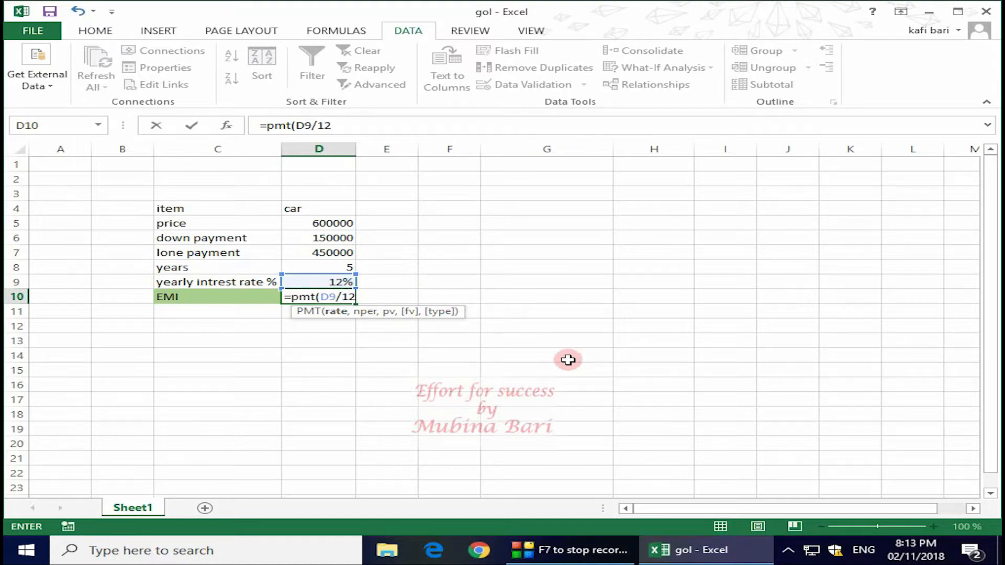
text(,)
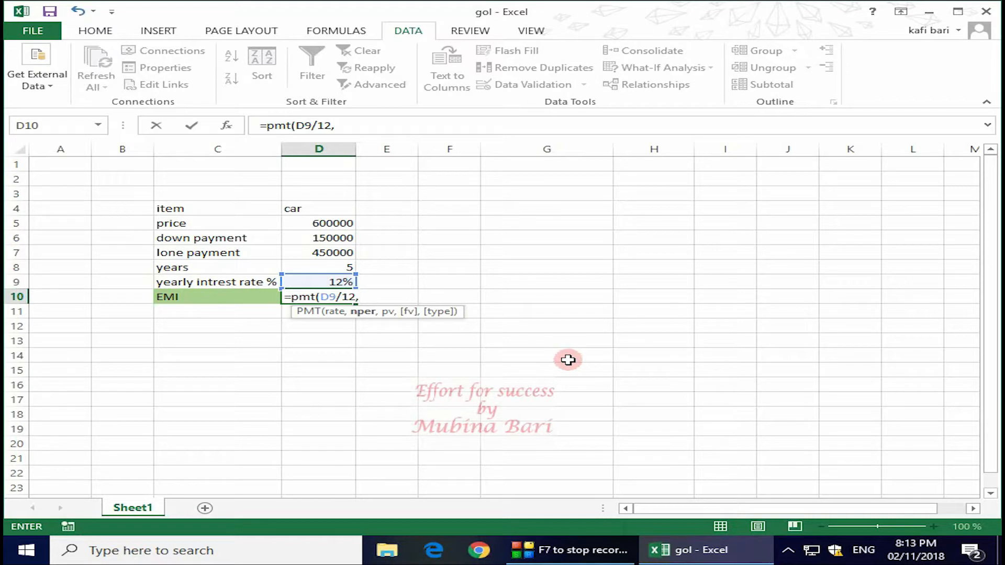
click(328, 267)
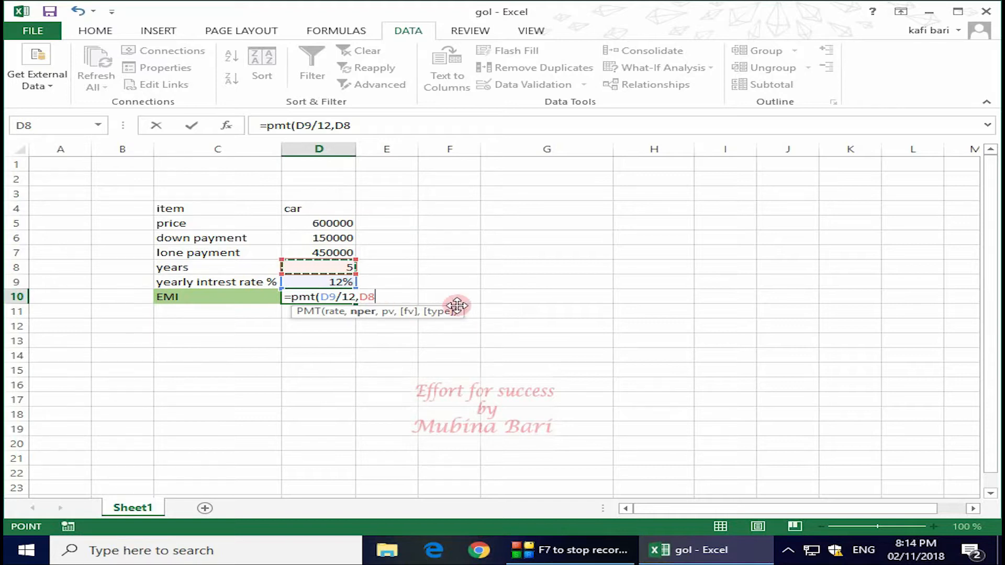
text(*12,)
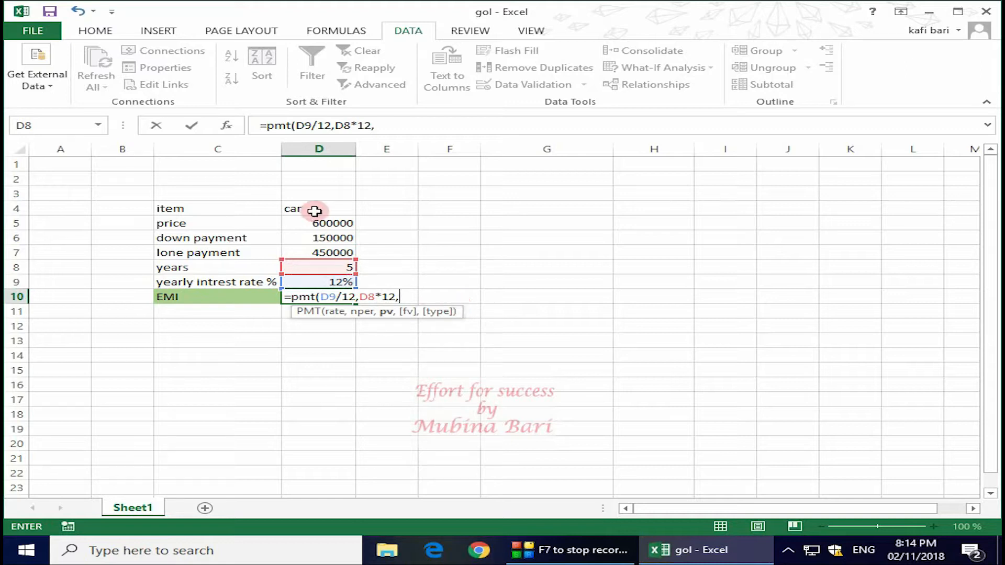
click(340, 255)
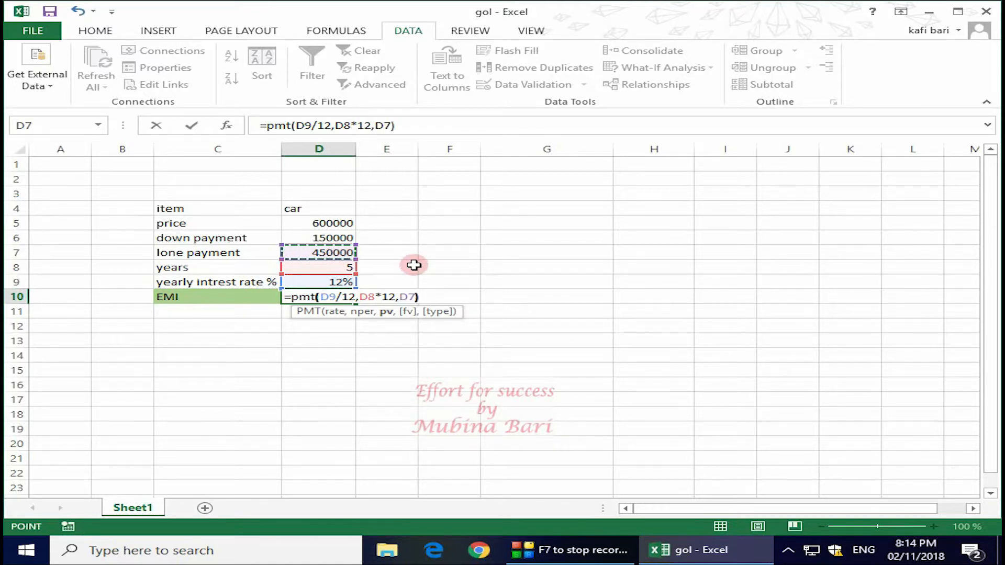
key(Return)
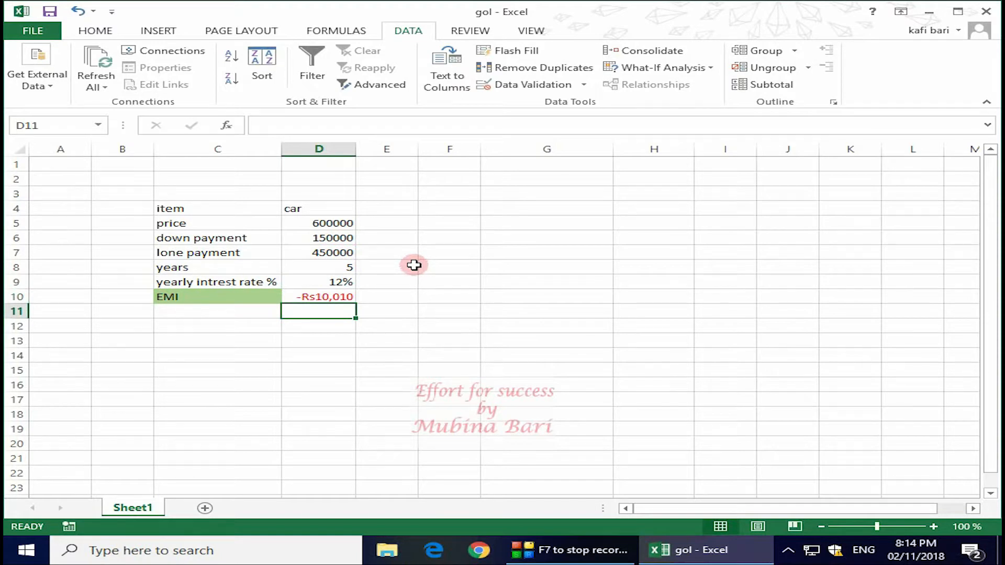
- Edit the EMI formula in D10 to =-PMT(D9/12,D8*12,D7) by adding a minus sign before PMT
click(316, 297)
double_click(318, 298)
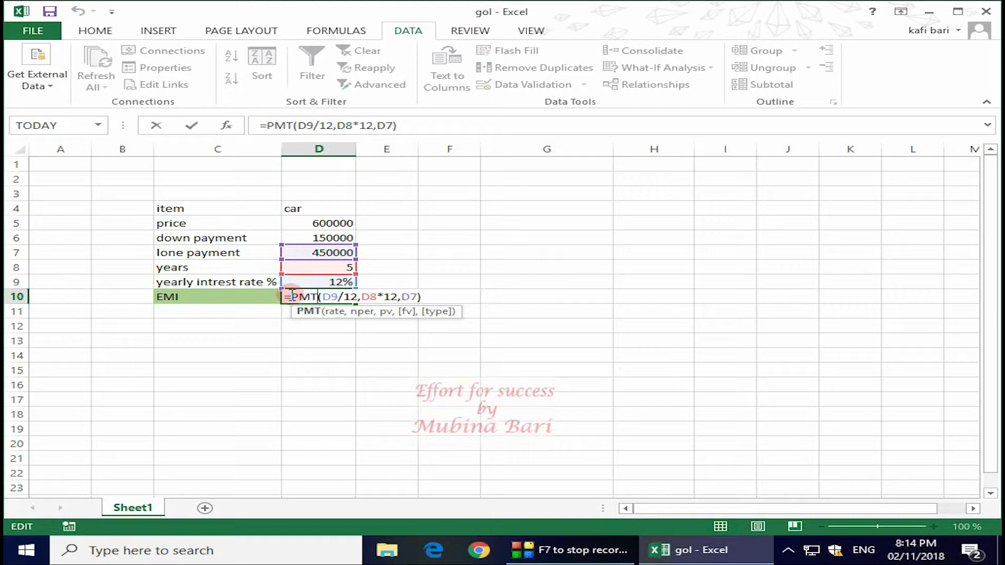
click(292, 297)
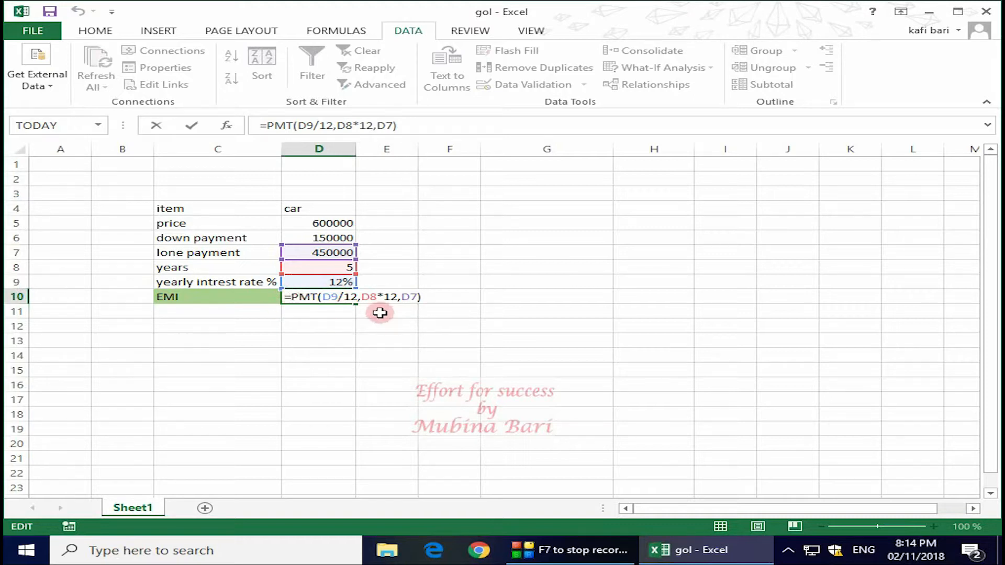
text(-)
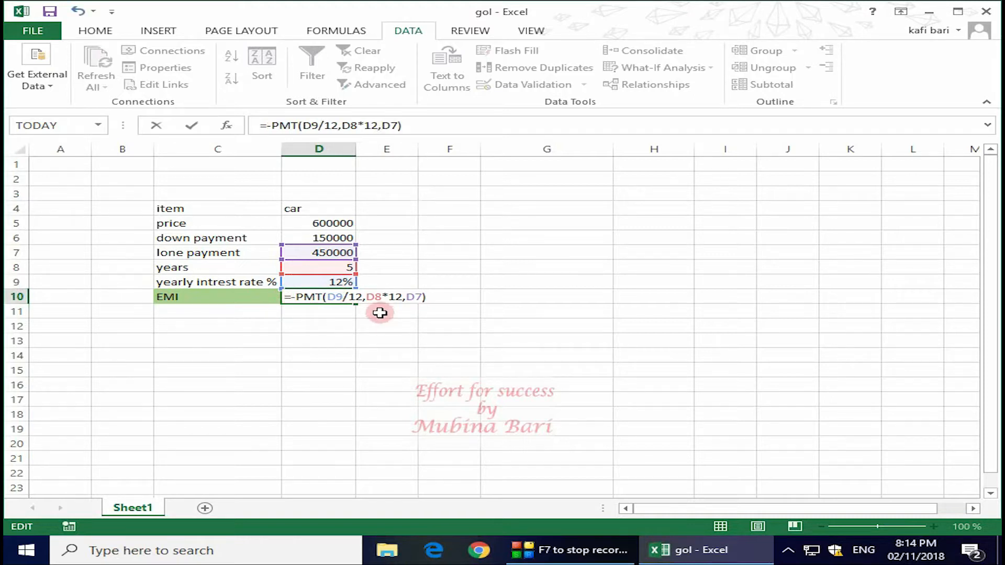
key(Return)
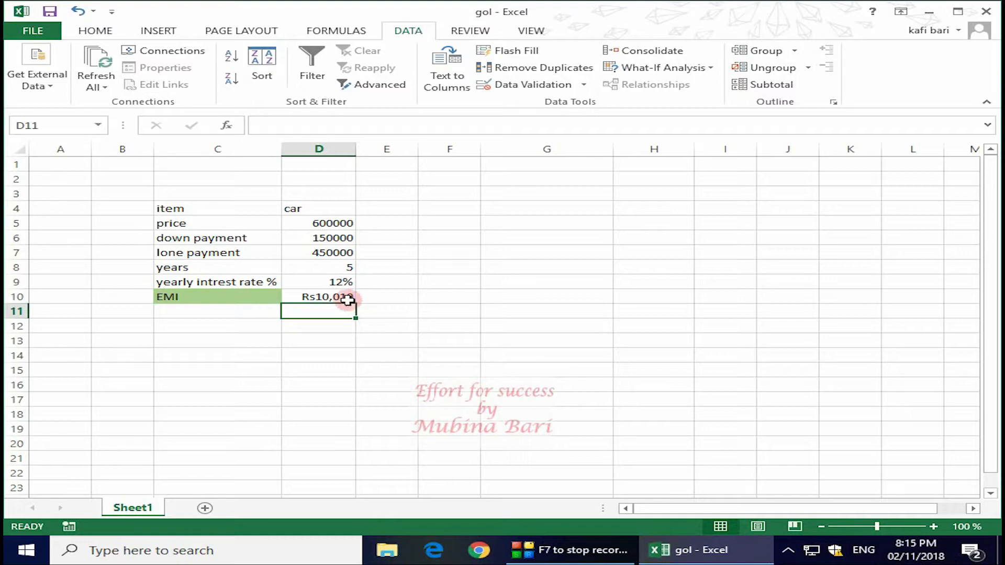
- Apply the comma number style to the EMI value in D10
click(330, 297)
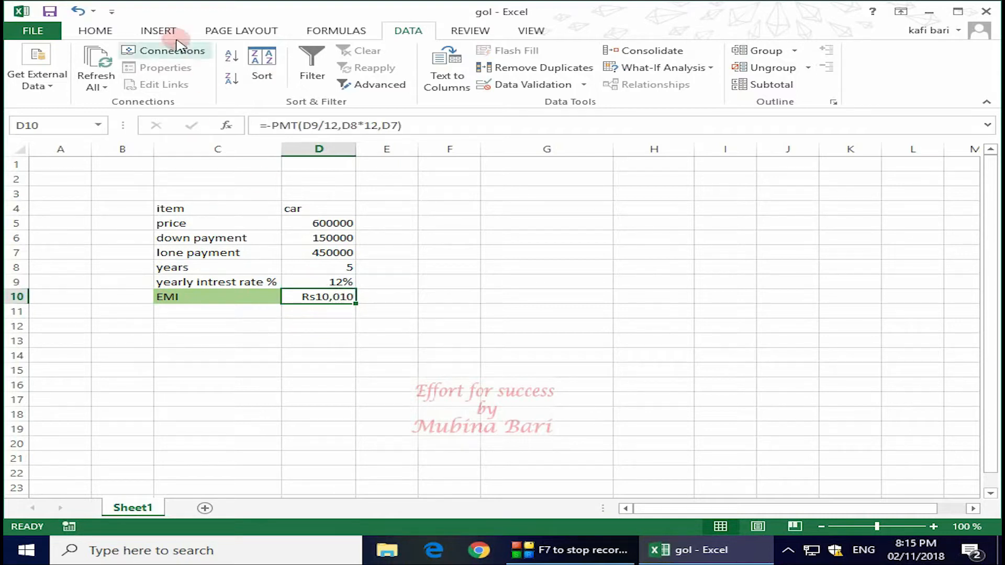
click(105, 32)
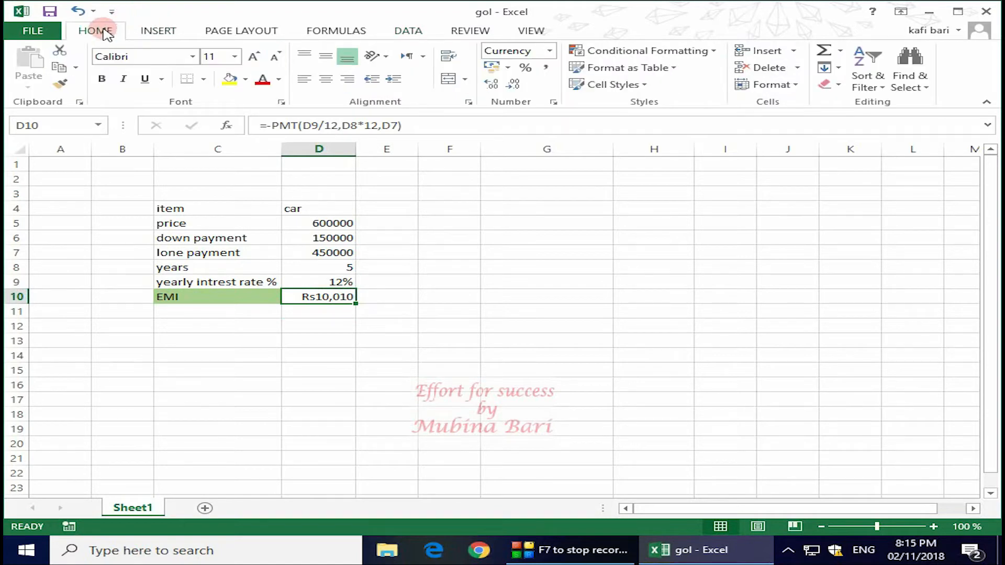
click(547, 69)
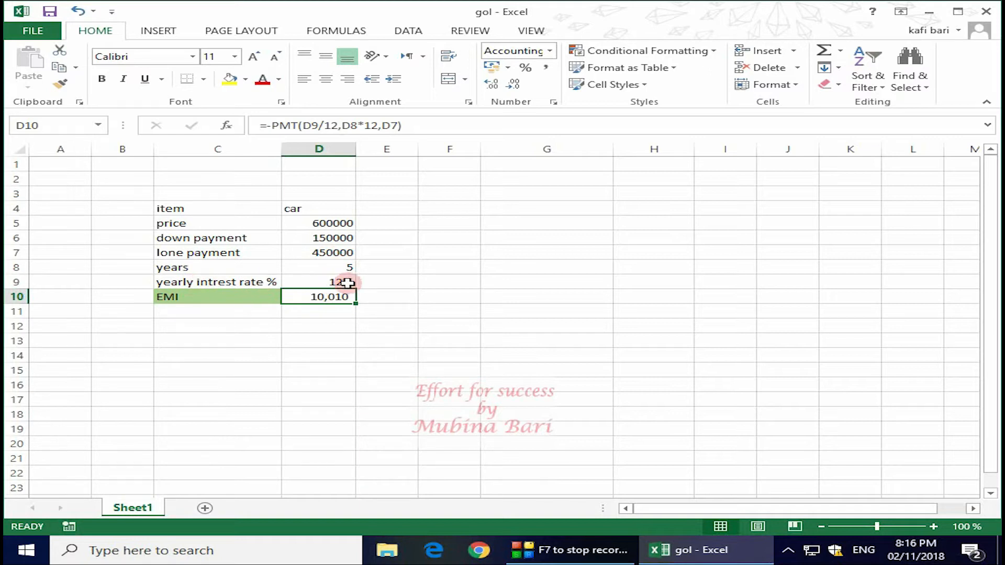
- Copy the loan table in C4:D10 and paste duplicates starting at G4 and C15
drag(167, 208, 320, 303)
click(319, 326)
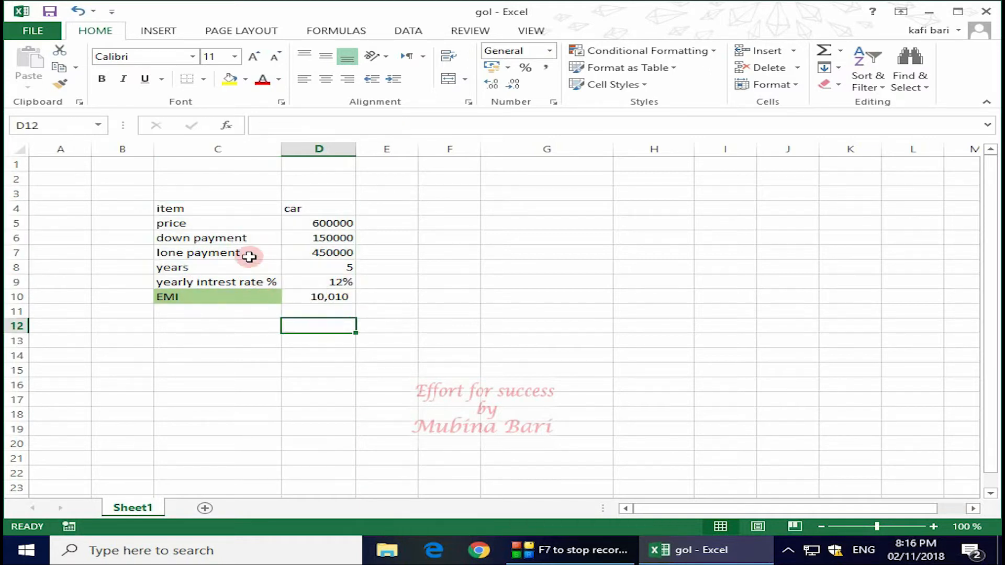
drag(170, 209, 310, 295)
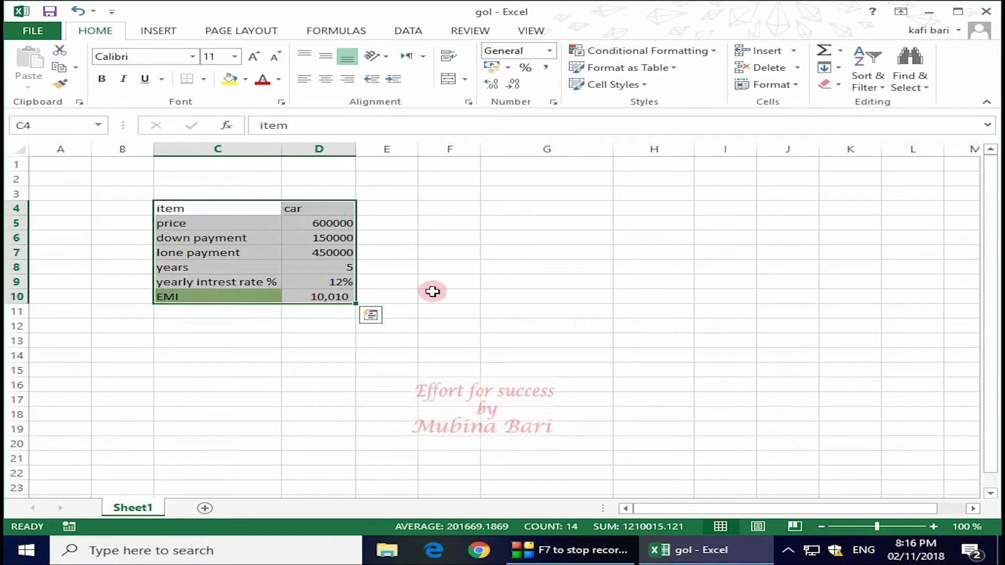
key(ctrl+c)
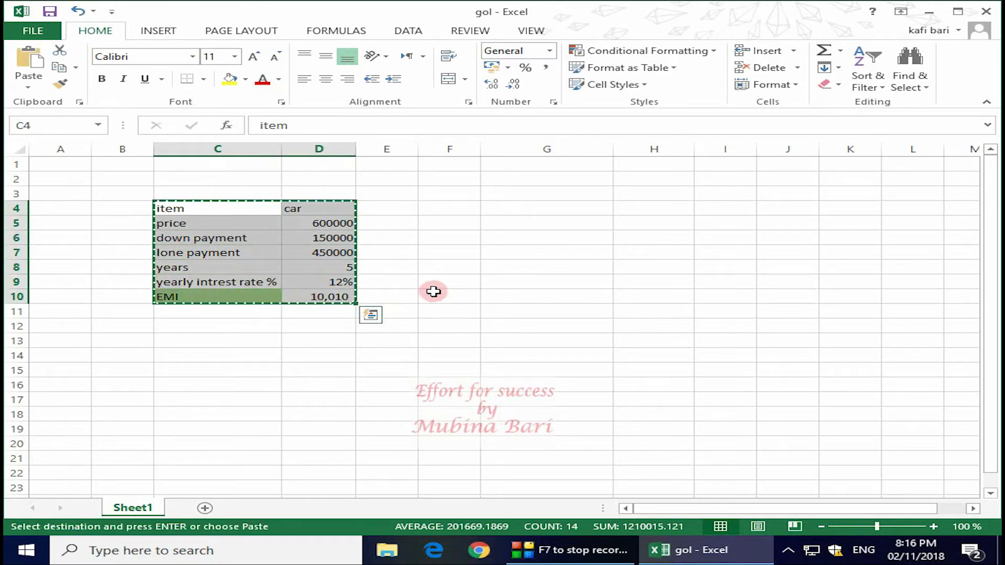
click(501, 209)
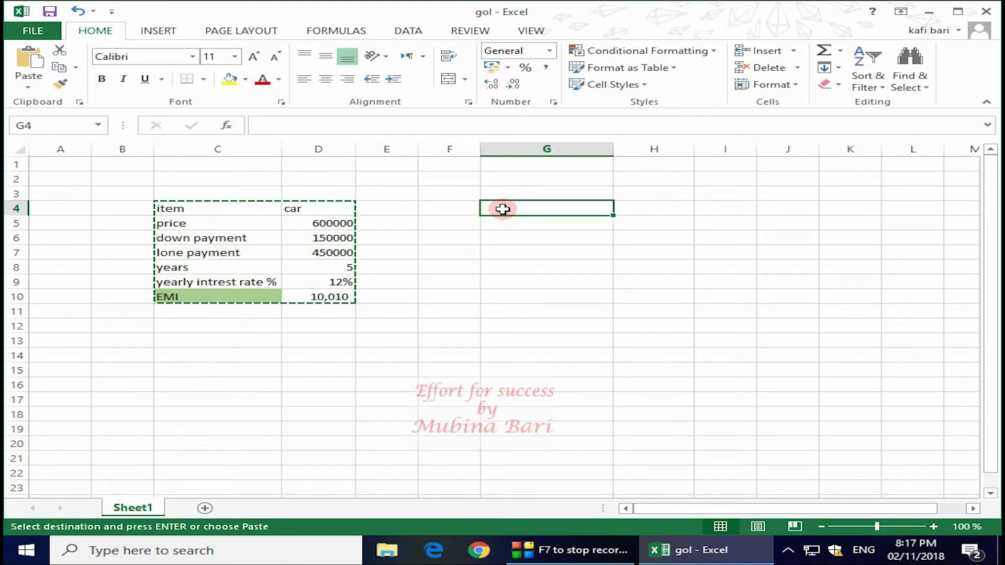
key(ctrl+v)
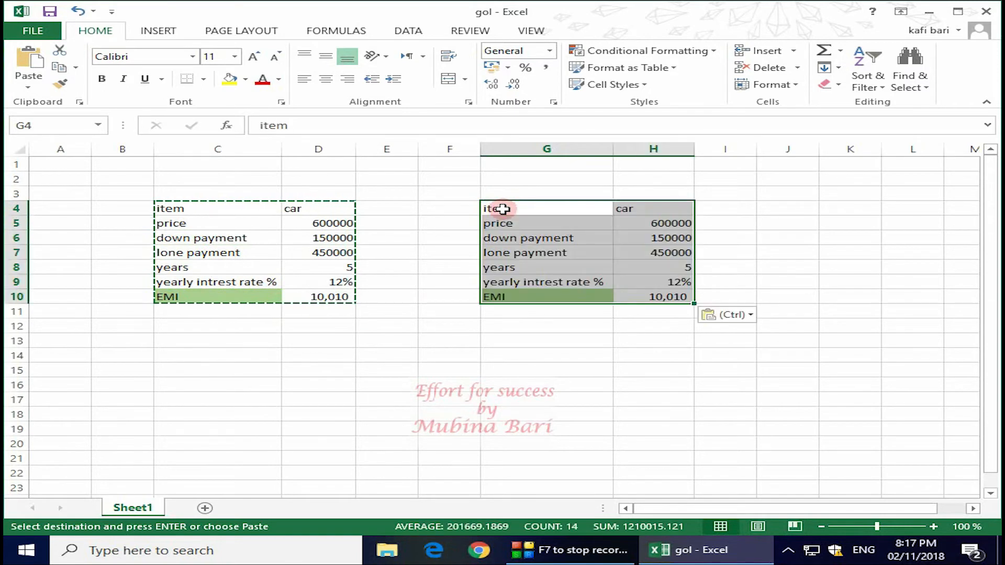
click(178, 370)
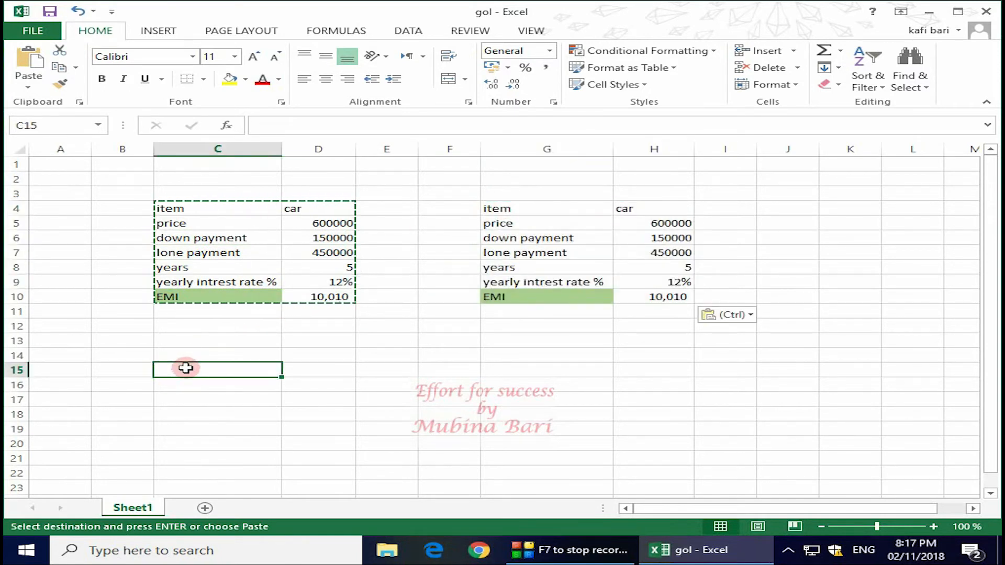
key(ctrl+v)
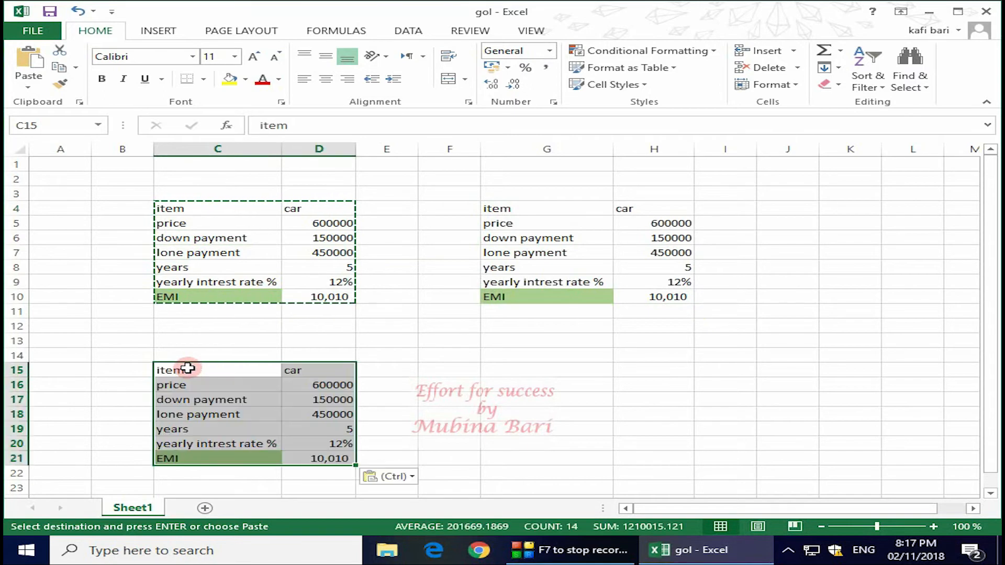
click(411, 335)
key(Escape)
- Run Goal Seek to set the EMI in H10 to 8000 by changing the down payment in H6, and accept the solution
click(676, 296)
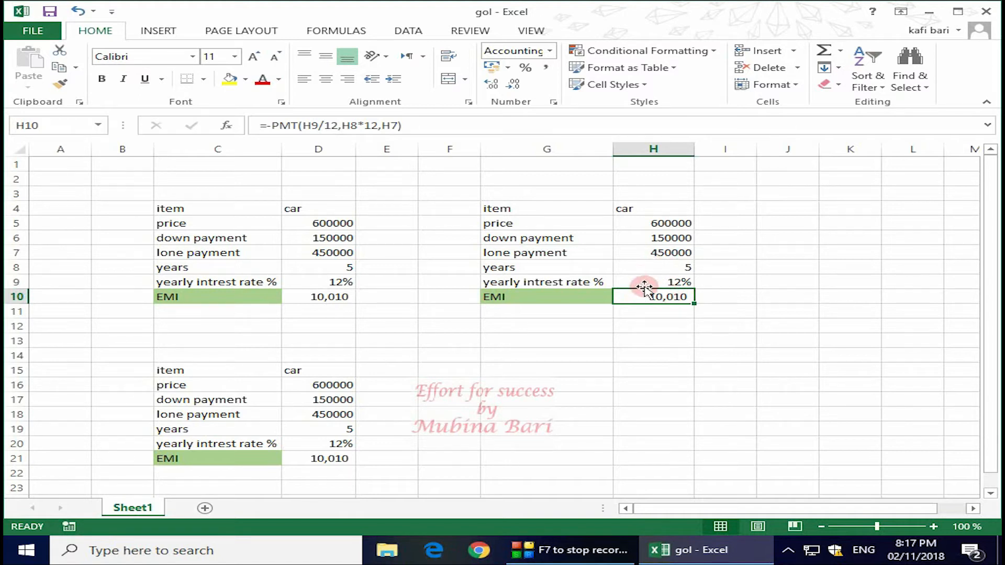
click(396, 31)
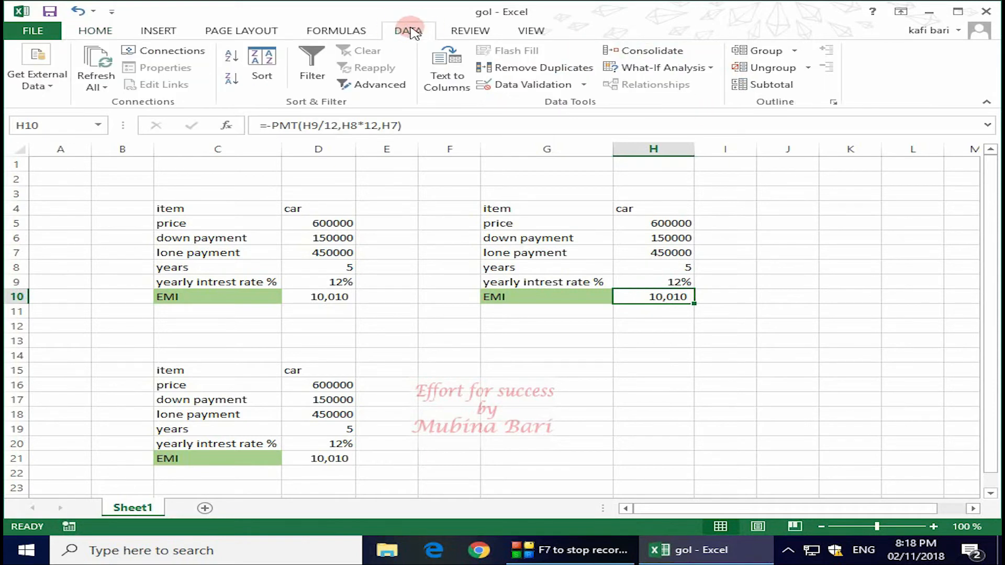
click(683, 70)
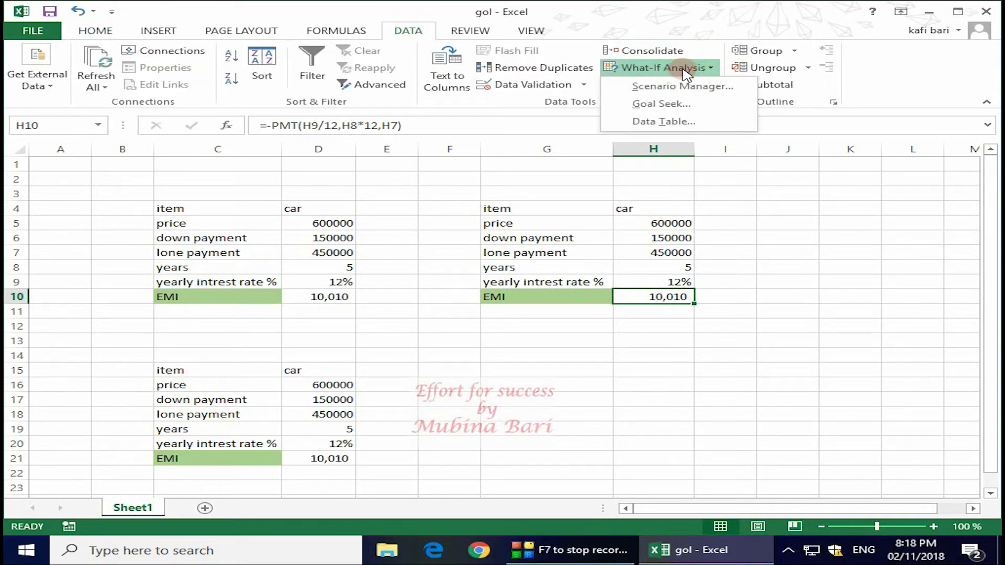
click(679, 107)
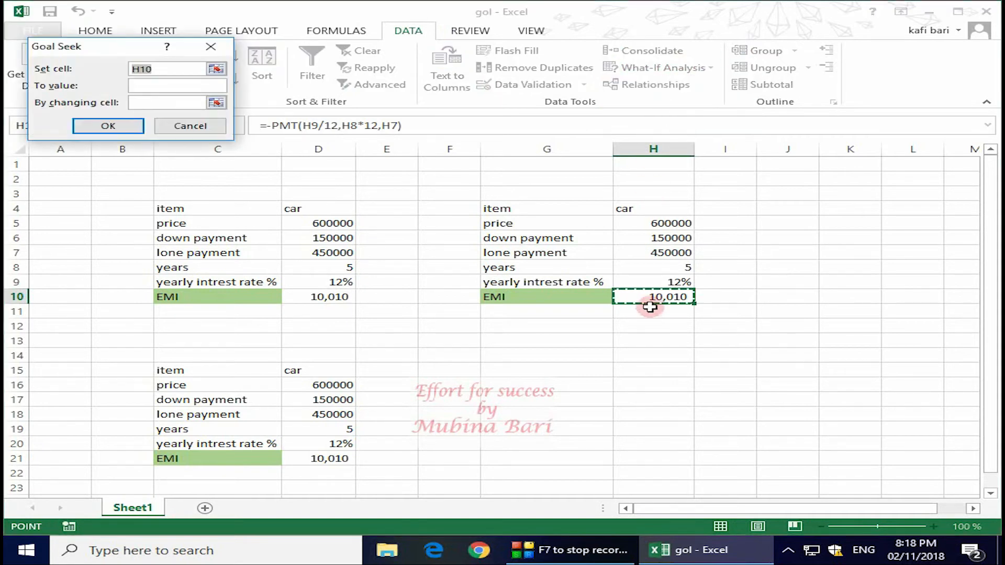
click(140, 69)
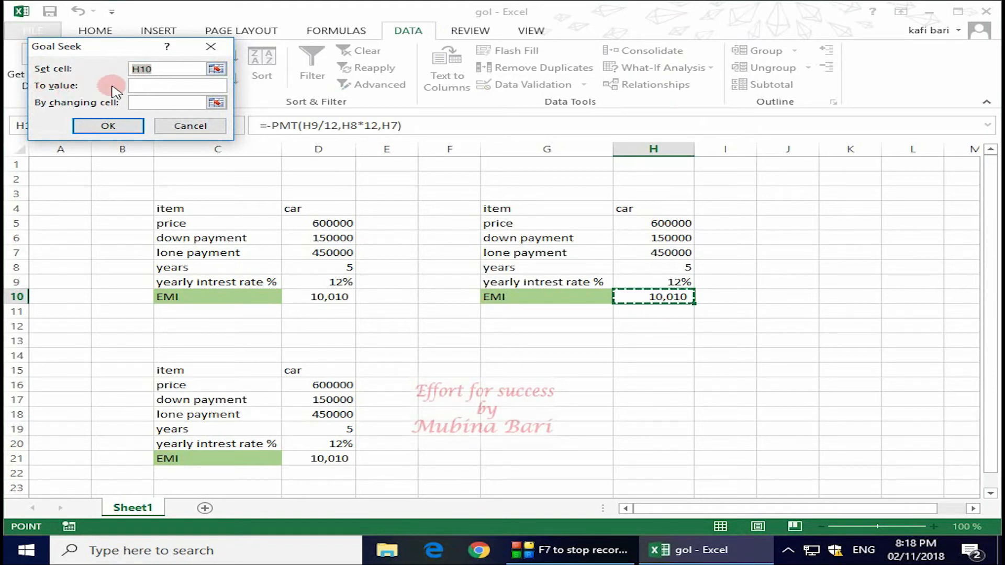
click(135, 85)
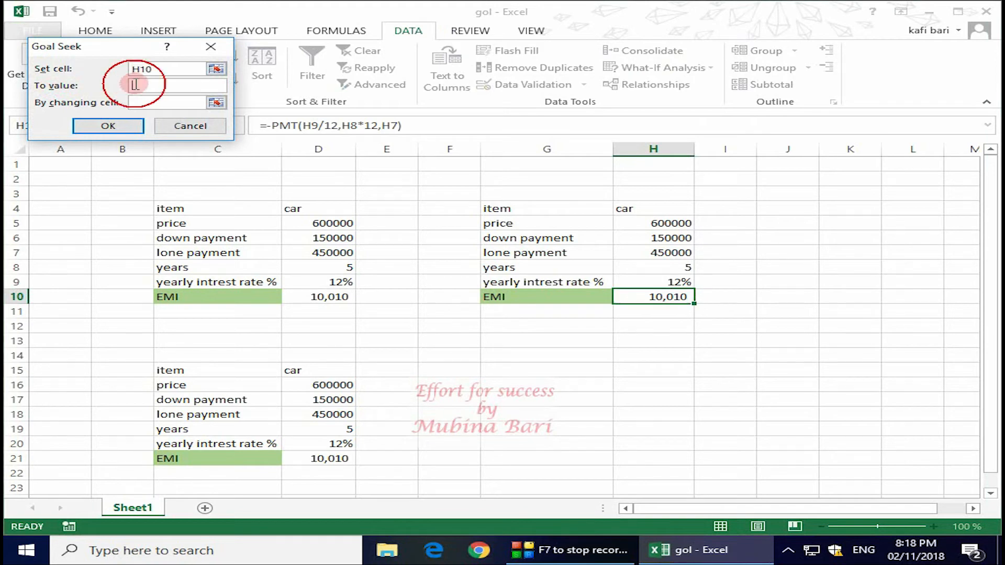
text(8000)
click(136, 101)
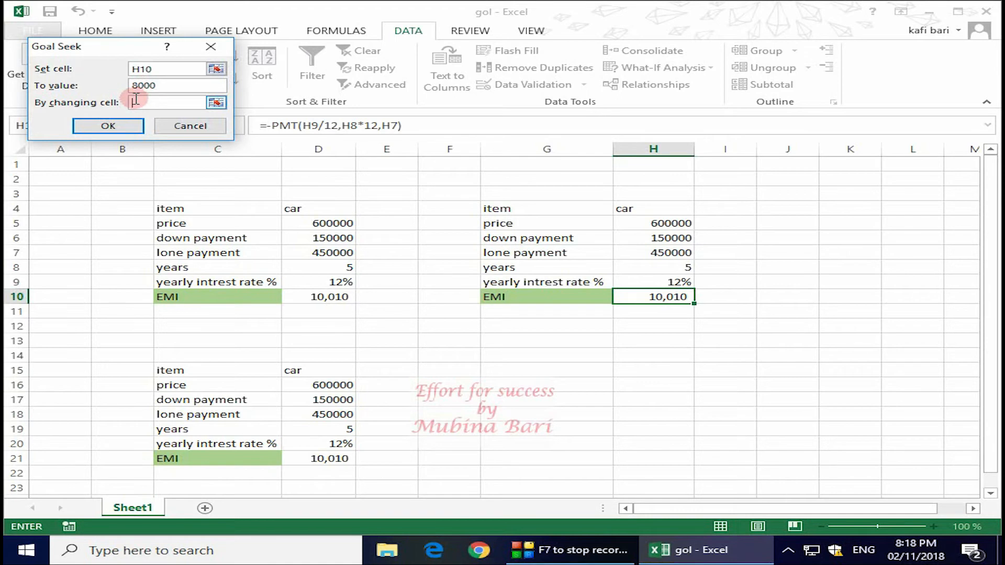
click(659, 238)
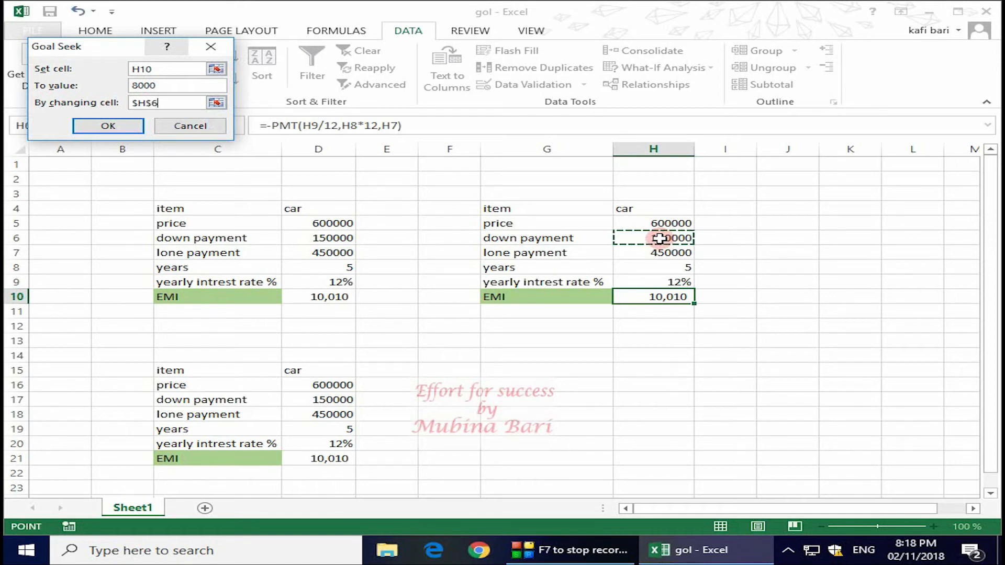
click(107, 125)
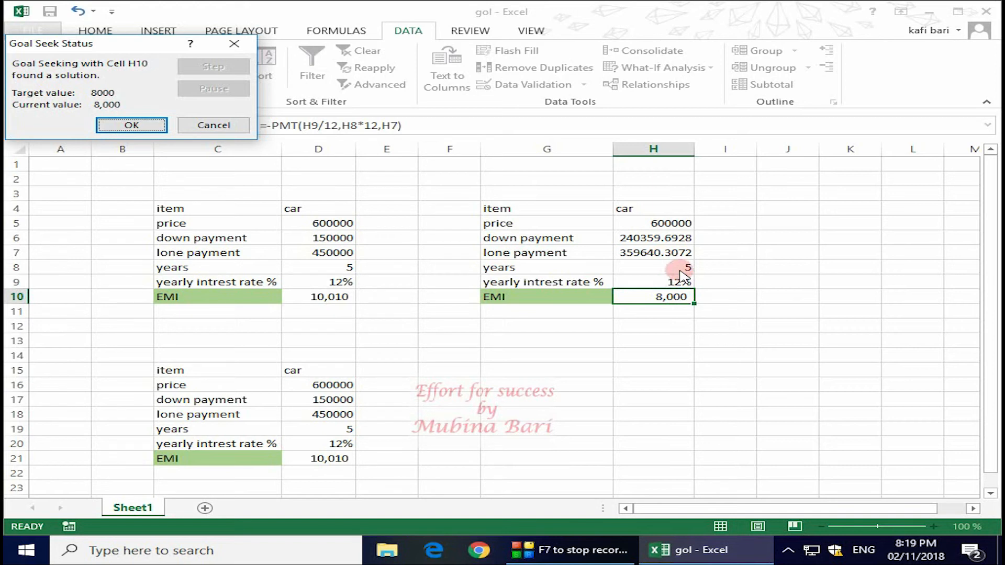
click(126, 126)
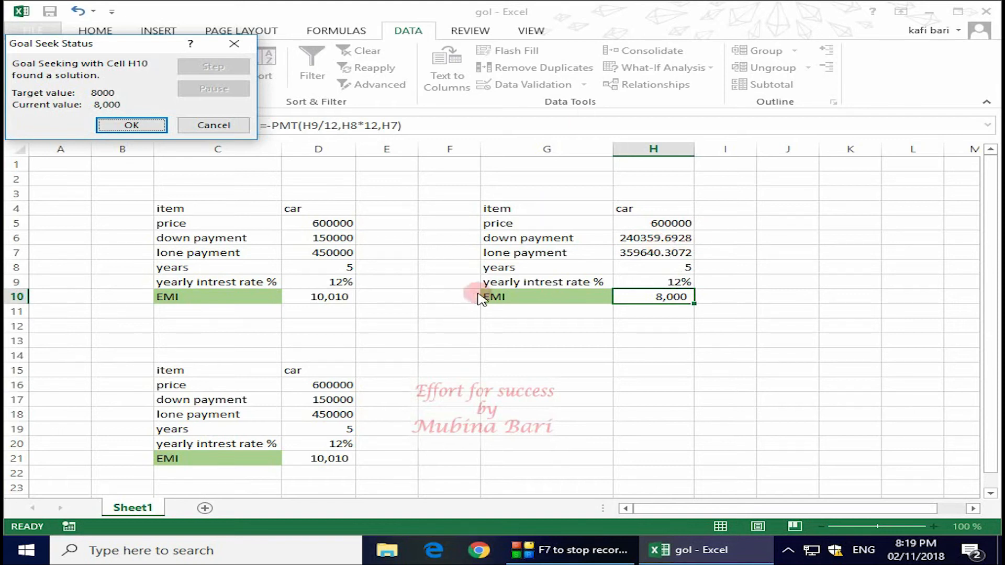
- Run Goal Seek to set the EMI in D21 to 8000 by changing the years in D19, and accept the solution
key(Return)
click(325, 460)
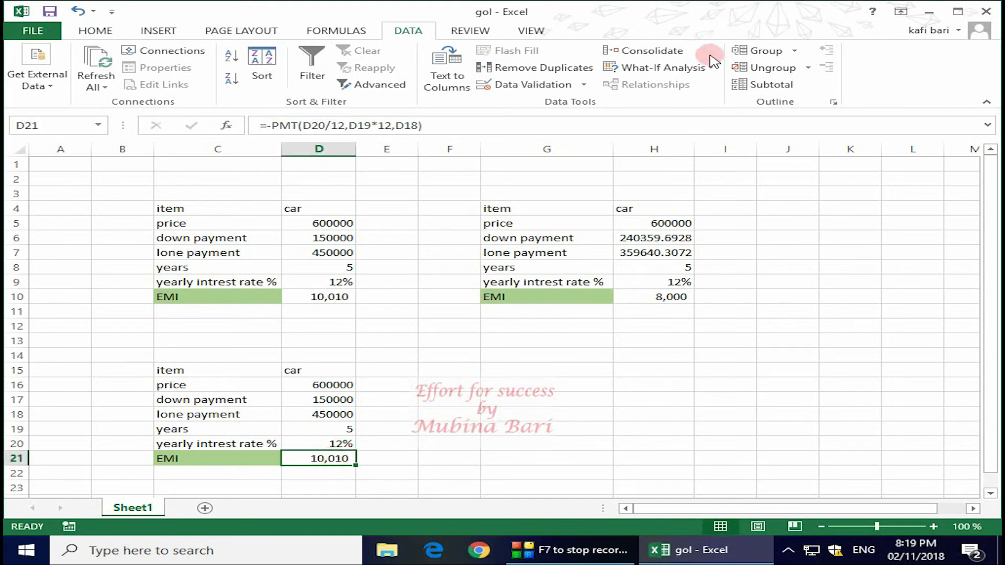
click(698, 68)
click(670, 104)
click(338, 459)
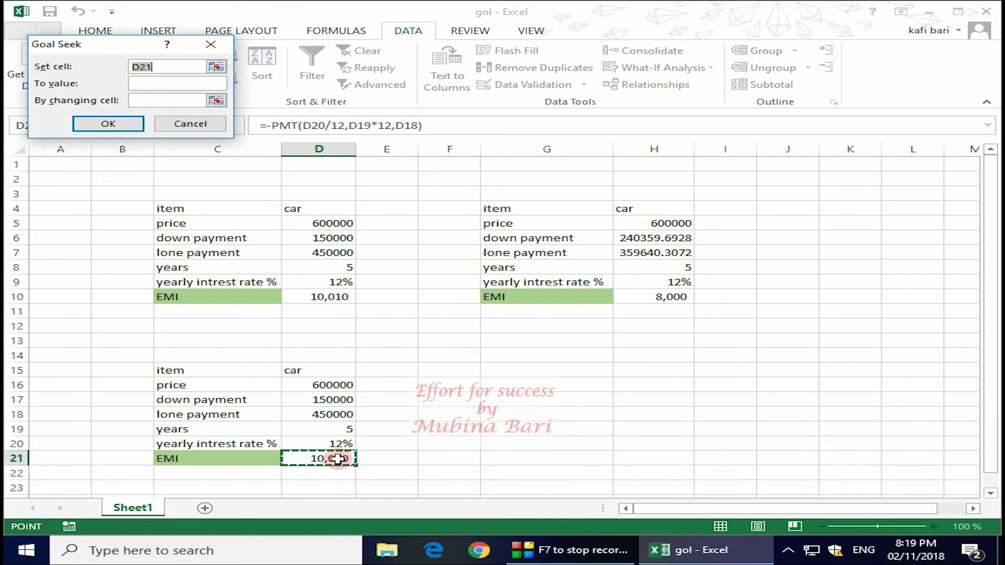
click(136, 80)
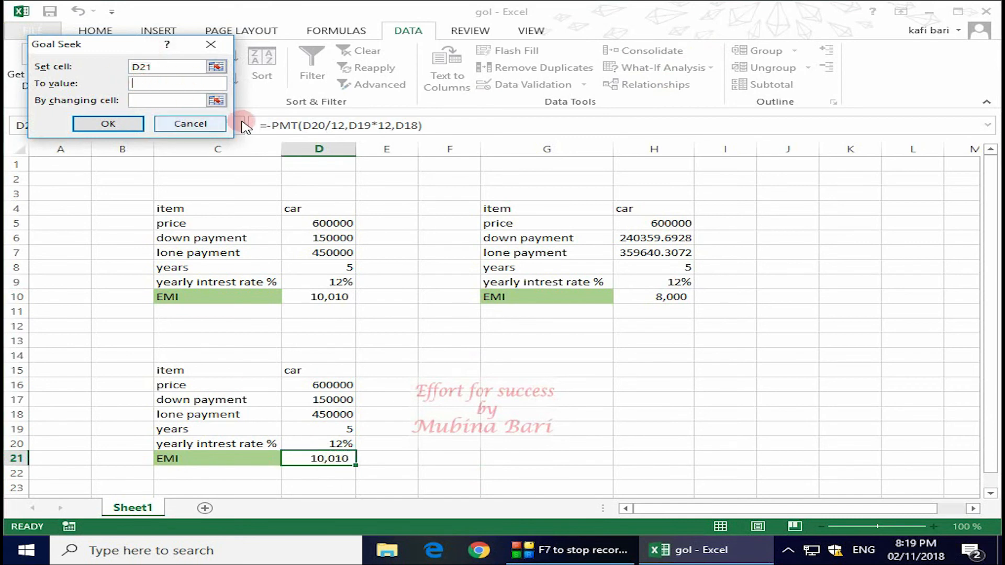
click(209, 103)
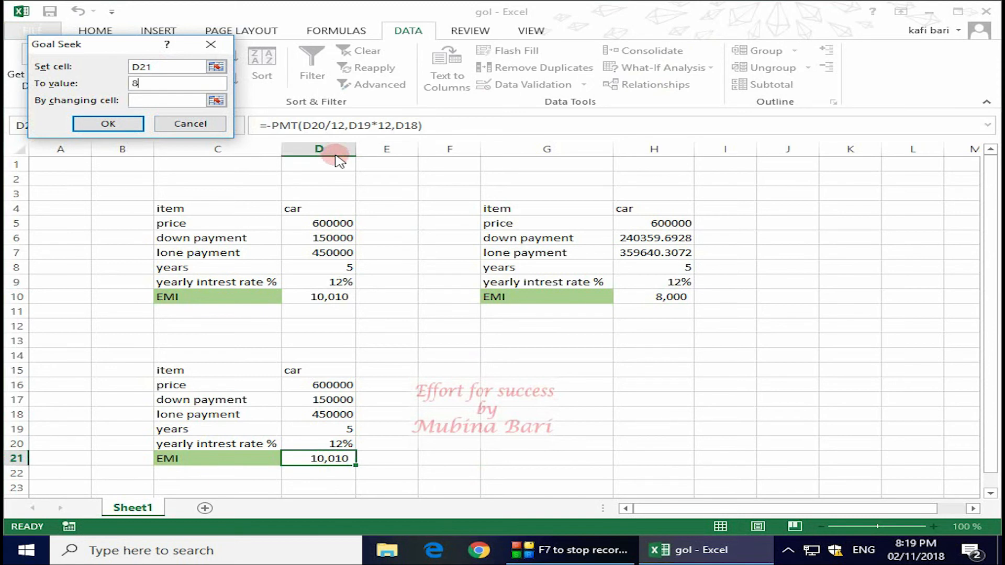
text(8000)
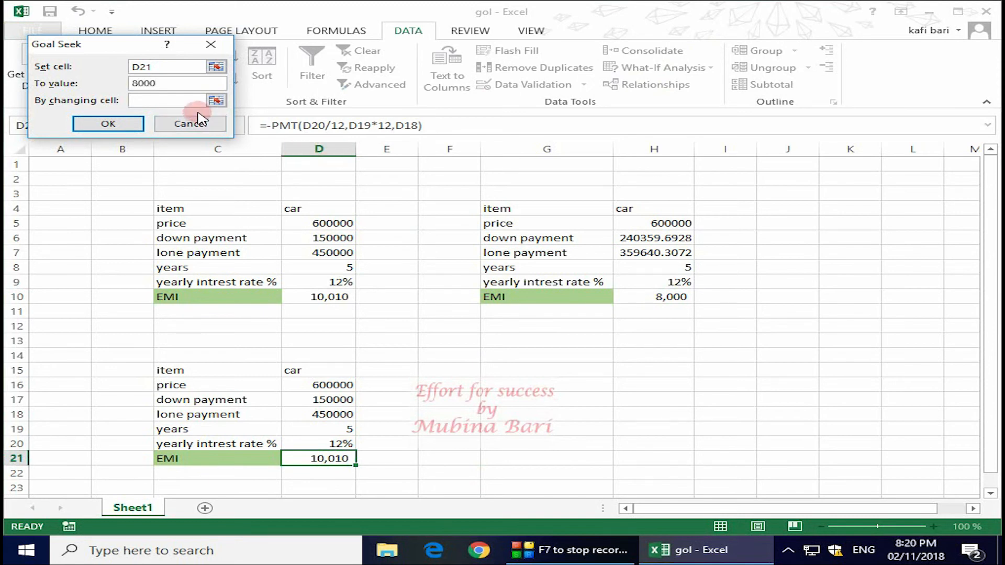
click(138, 100)
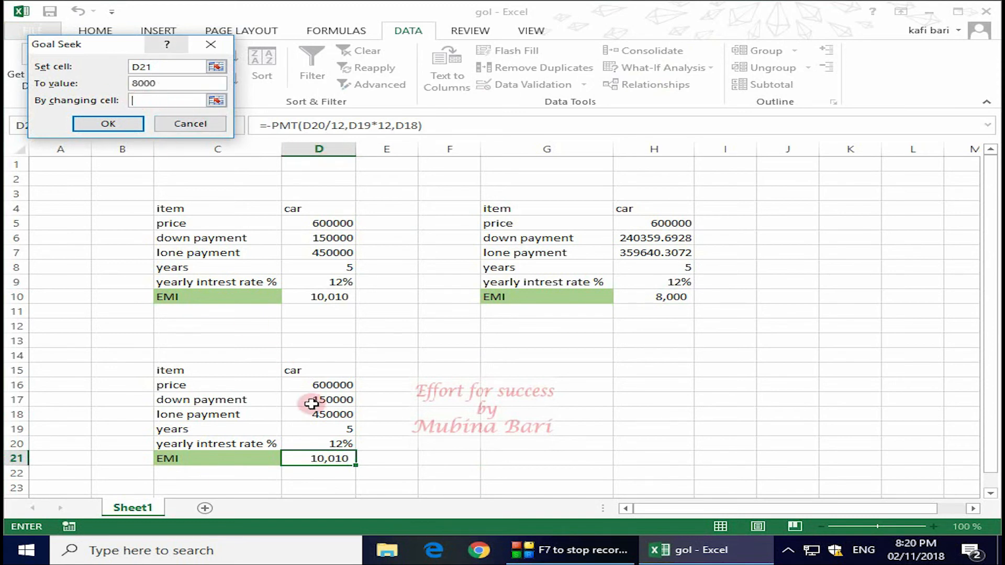
click(331, 426)
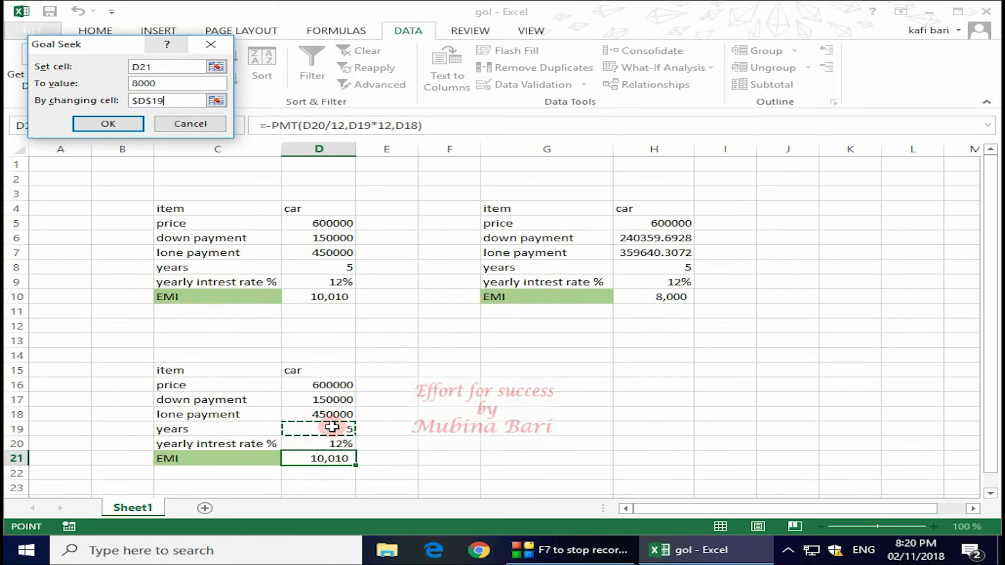
click(133, 126)
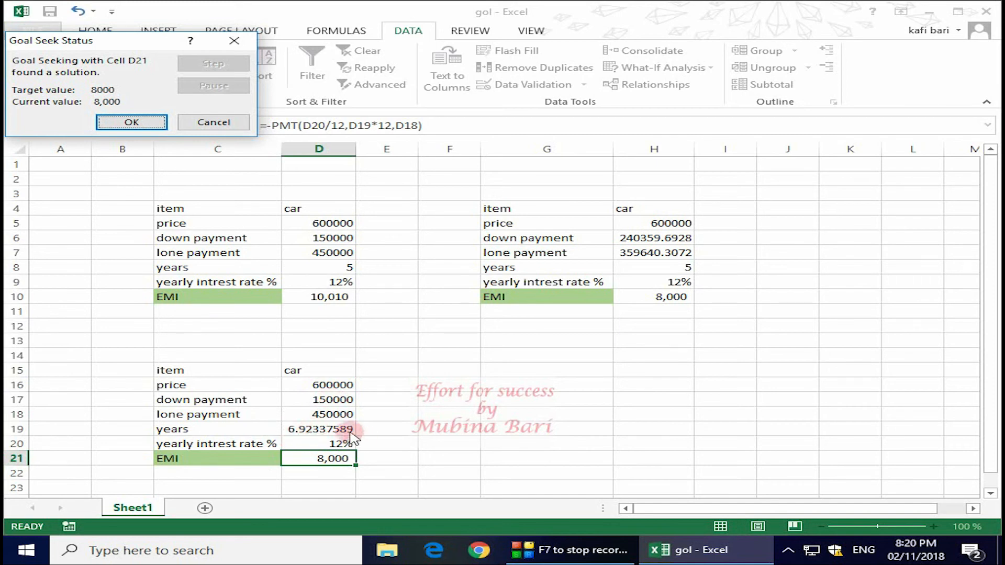
click(157, 125)
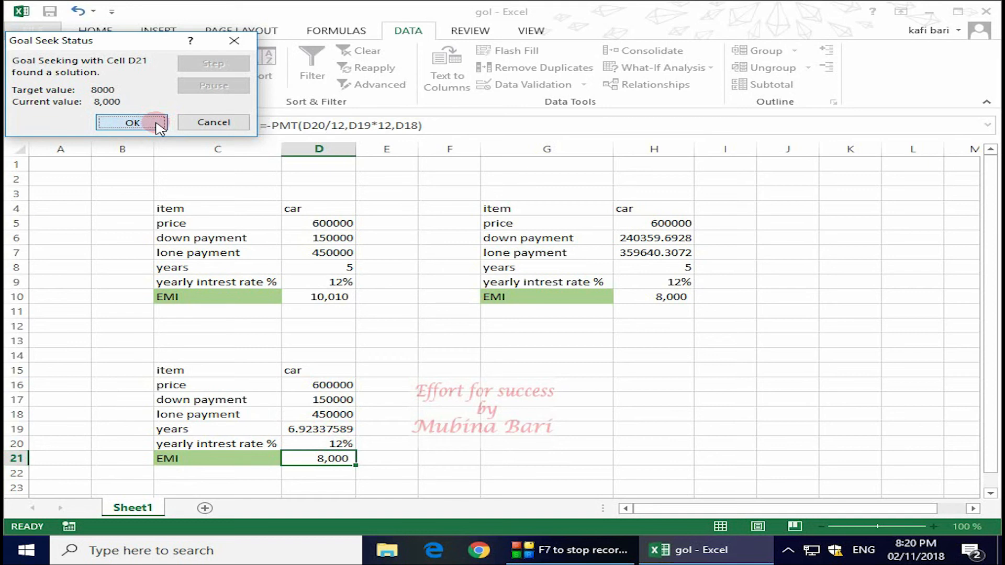
click(157, 125)
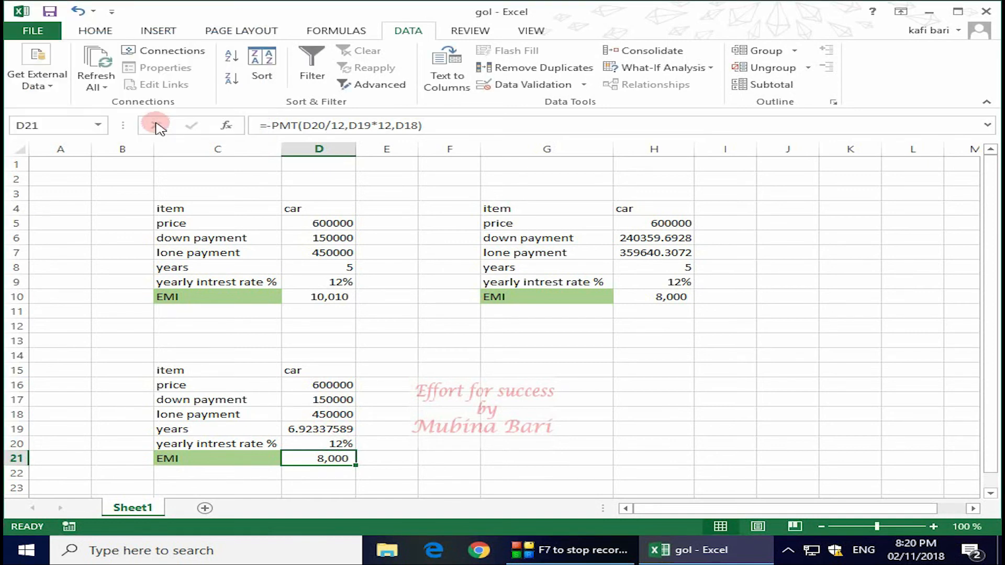
- Decrease the displayed decimals of the years value in D19 to one decimal place
click(320, 429)
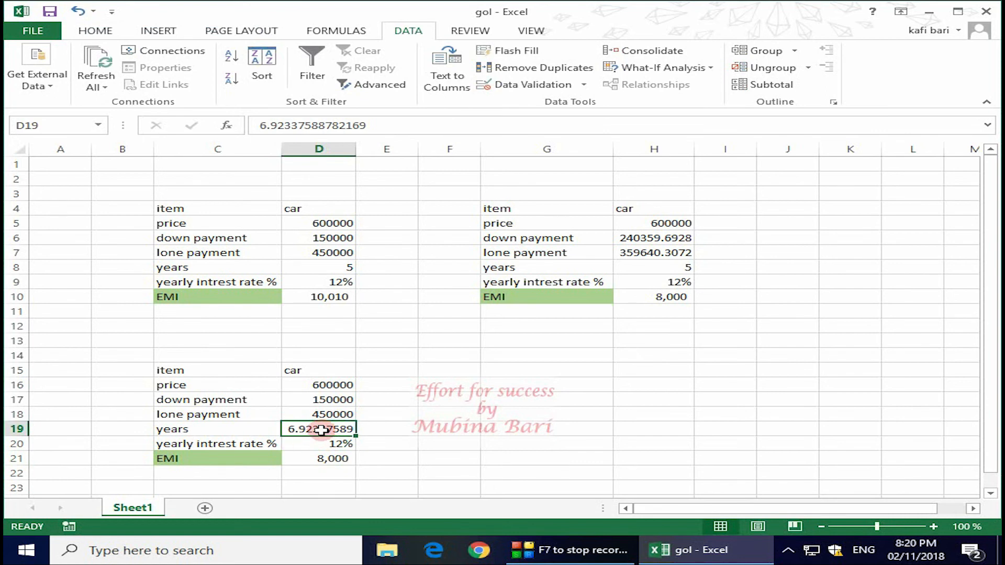
click(92, 33)
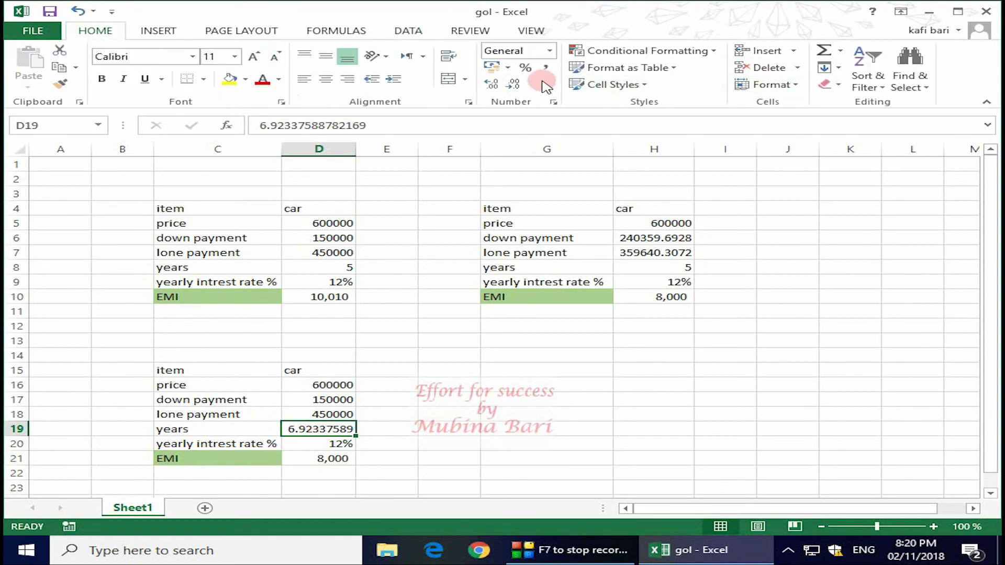
click(515, 84)
click(518, 85)
click(516, 85)
click(515, 86)
click(515, 86)
click(514, 85)
click(514, 86)
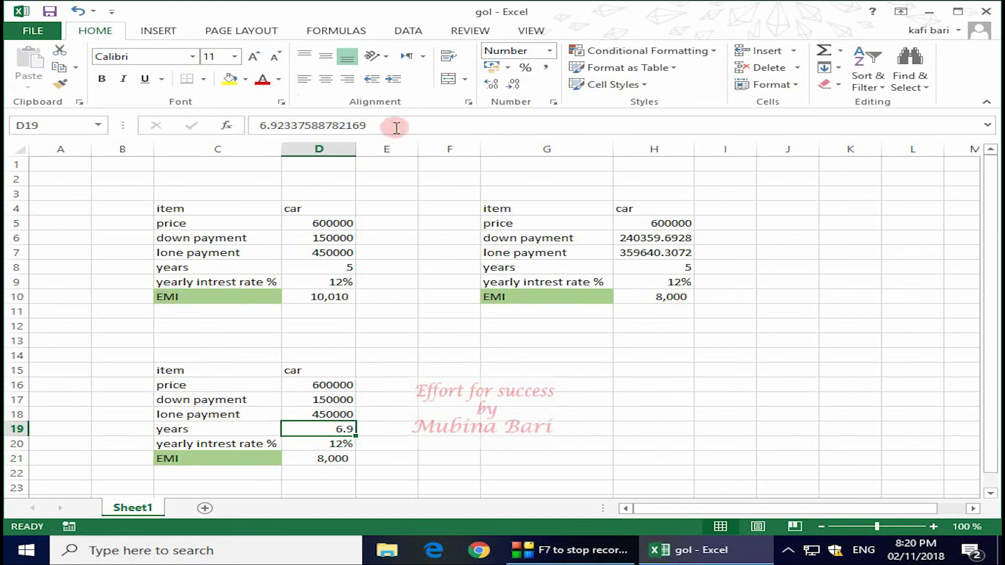